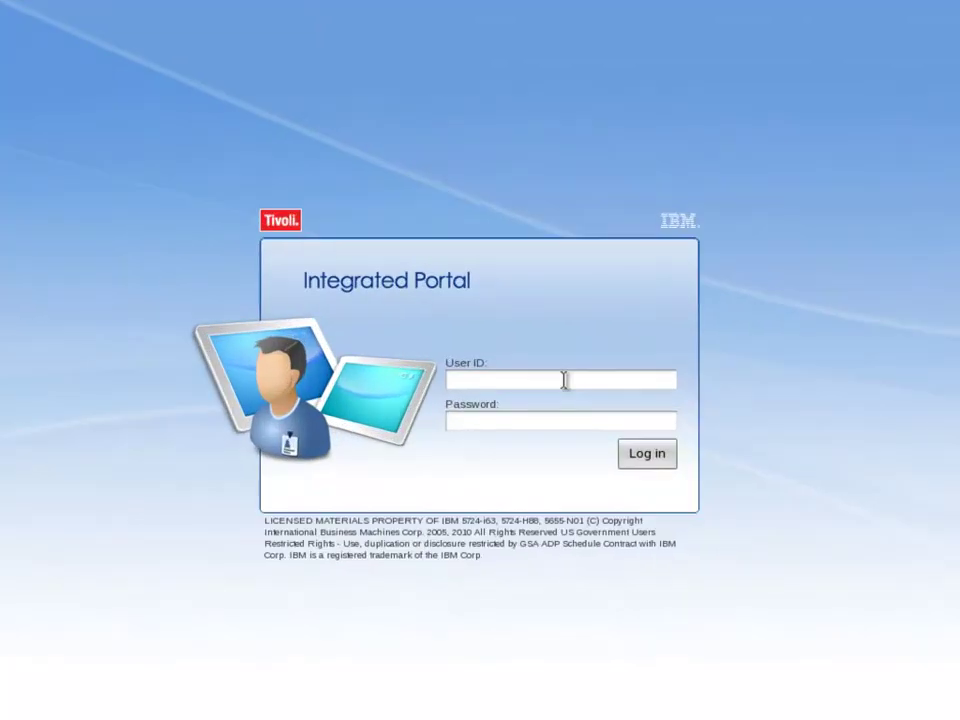
Step: Log in to the Tivoli Integrated Portal with the scheduler user ID and its password
type("twsuser")
key("Tab")
type("passwd1")
left_click(655, 457)
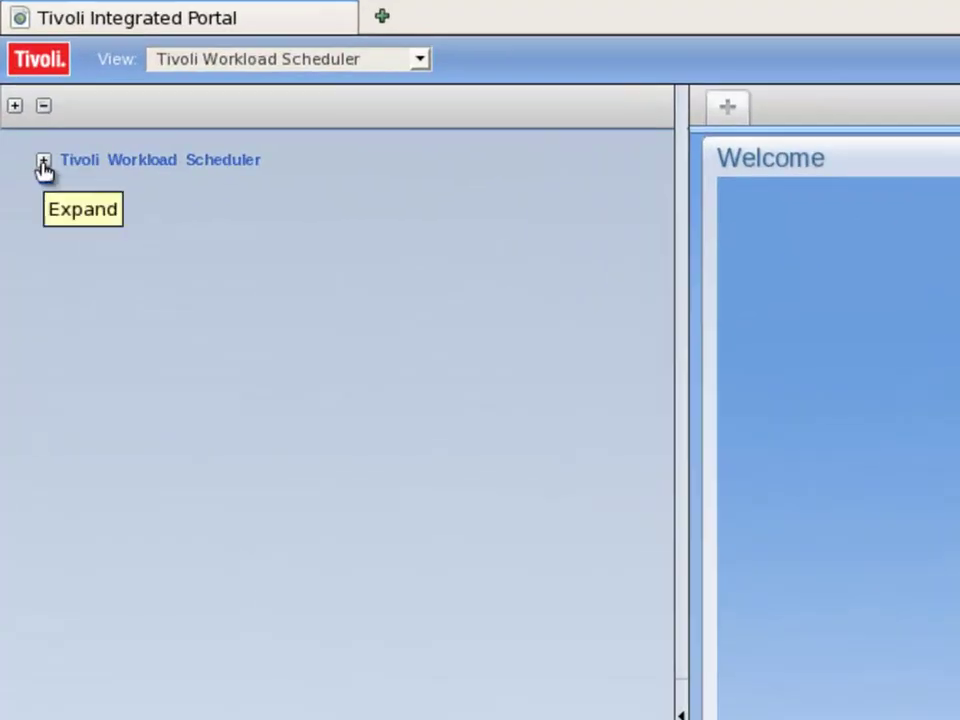
Step: Expand Tivoli Workload Scheduler > Scheduling Environment > Design to reach Create Workstations for TWS64
left_click(43, 163)
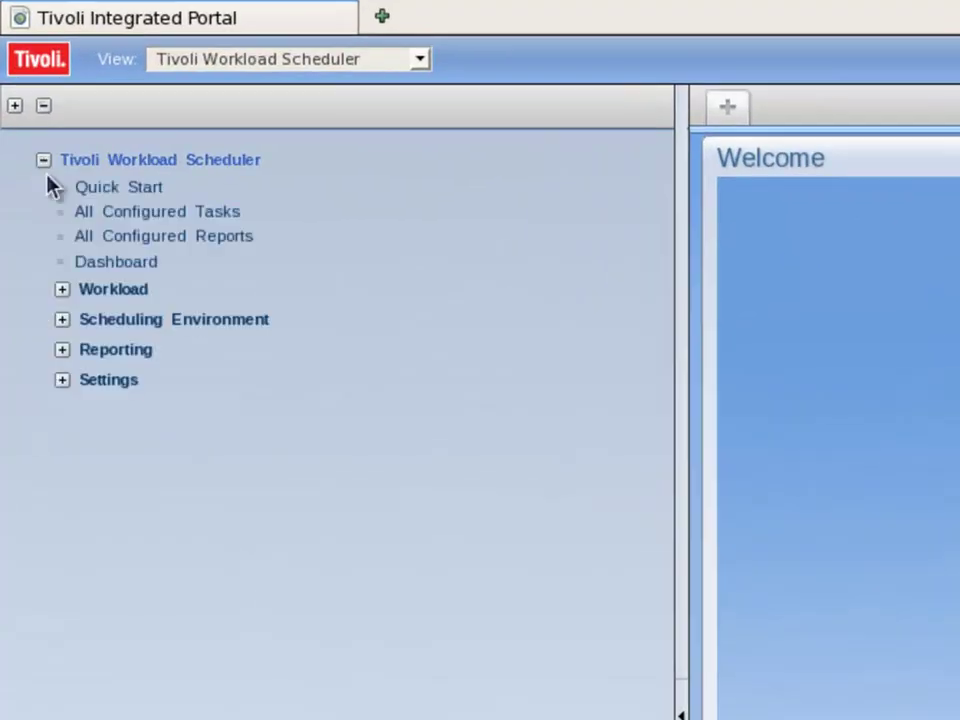
left_click(61, 321)
left_click(79, 352)
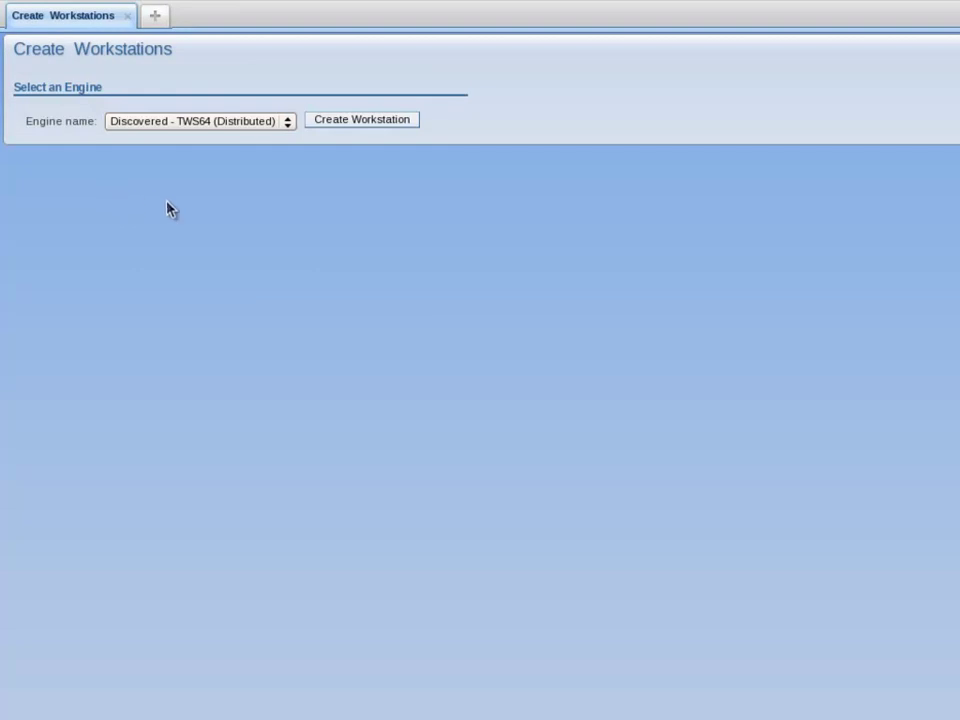
Step: Start a new TWS64 workstation named examplepool with workstation type Dynamic Pool
left_click(354, 122)
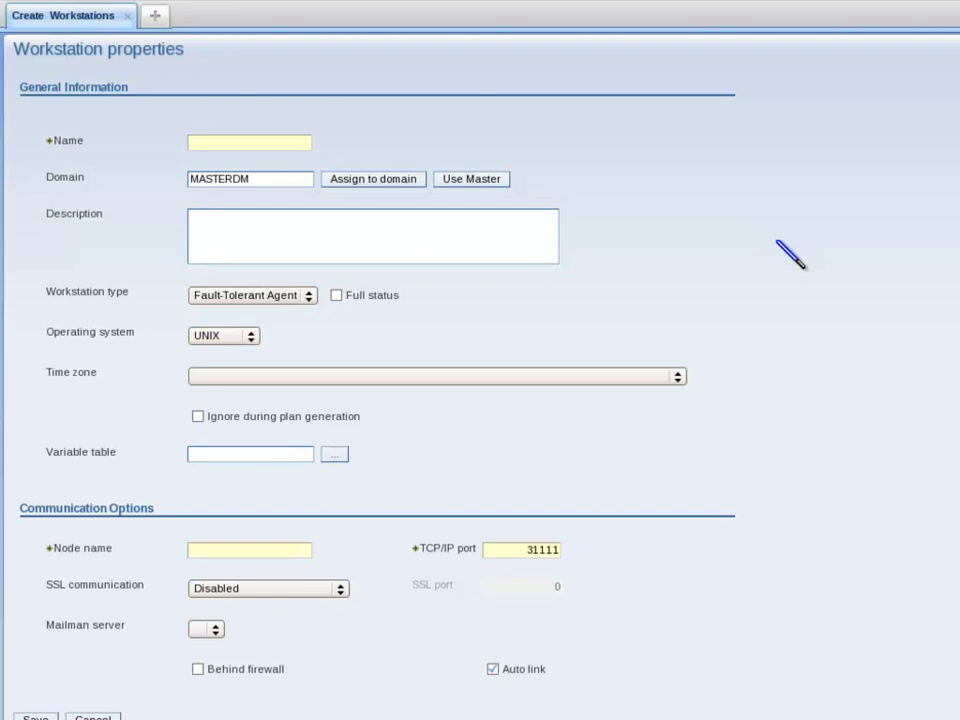
left_click(231, 141)
type("exam")
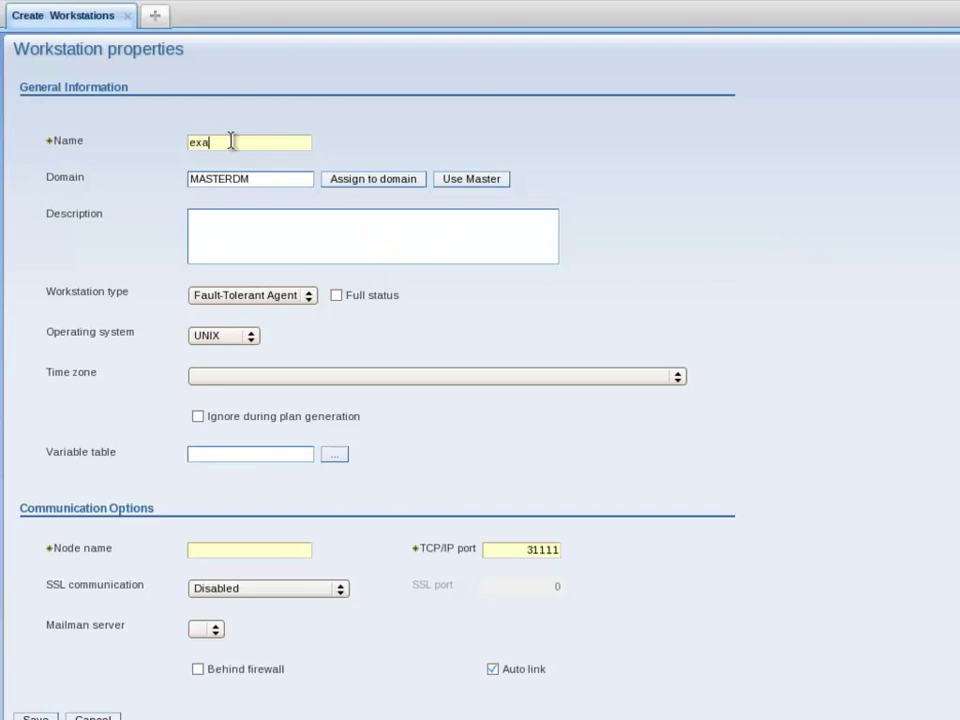
type("plepool")
left_click(309, 296)
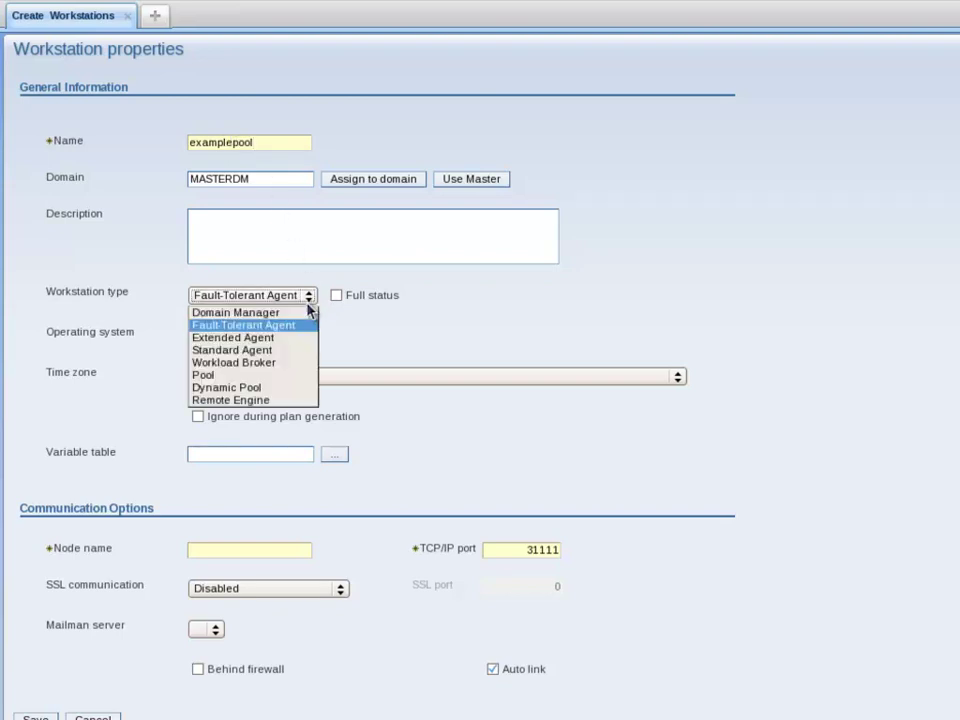
left_click(279, 389)
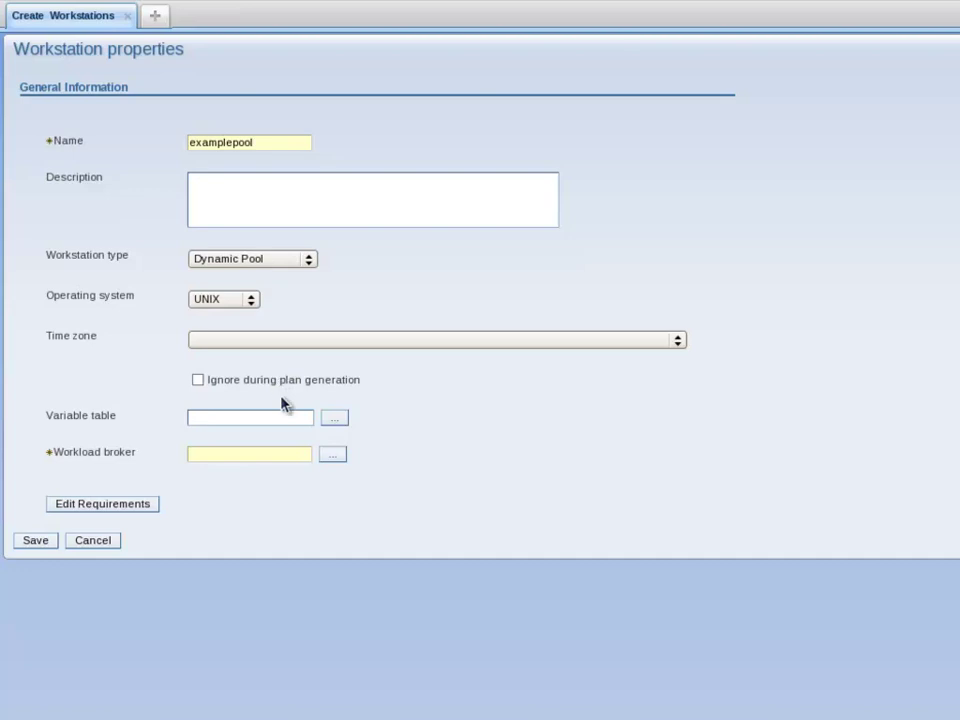
Step: Search the available workload brokers and assign TWS64_DWB to the examplepool workstation
left_click(331, 456)
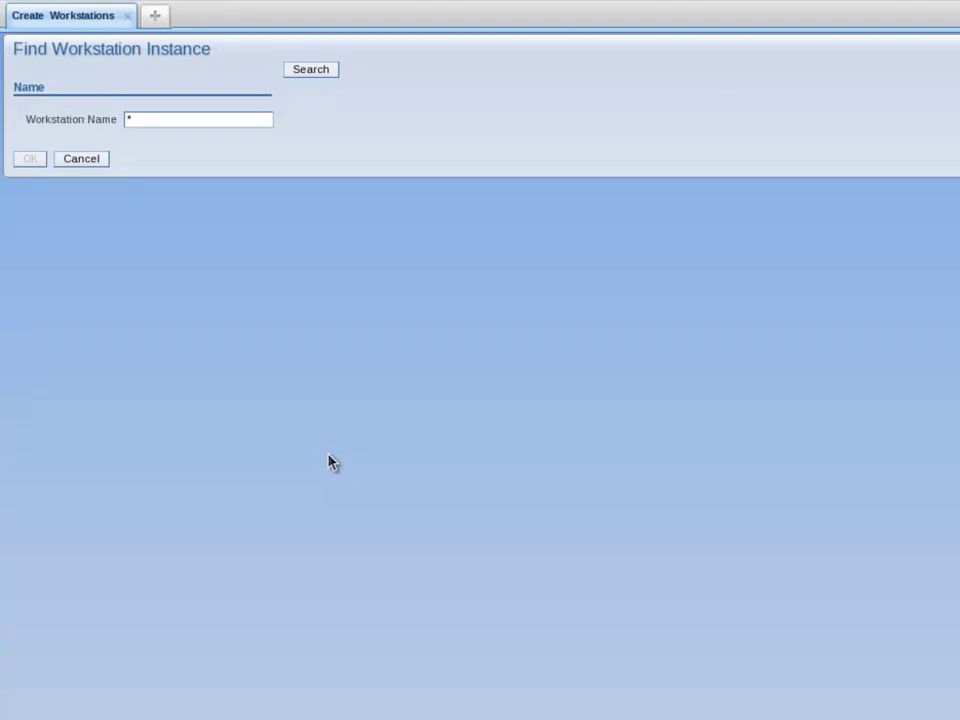
left_click(309, 72)
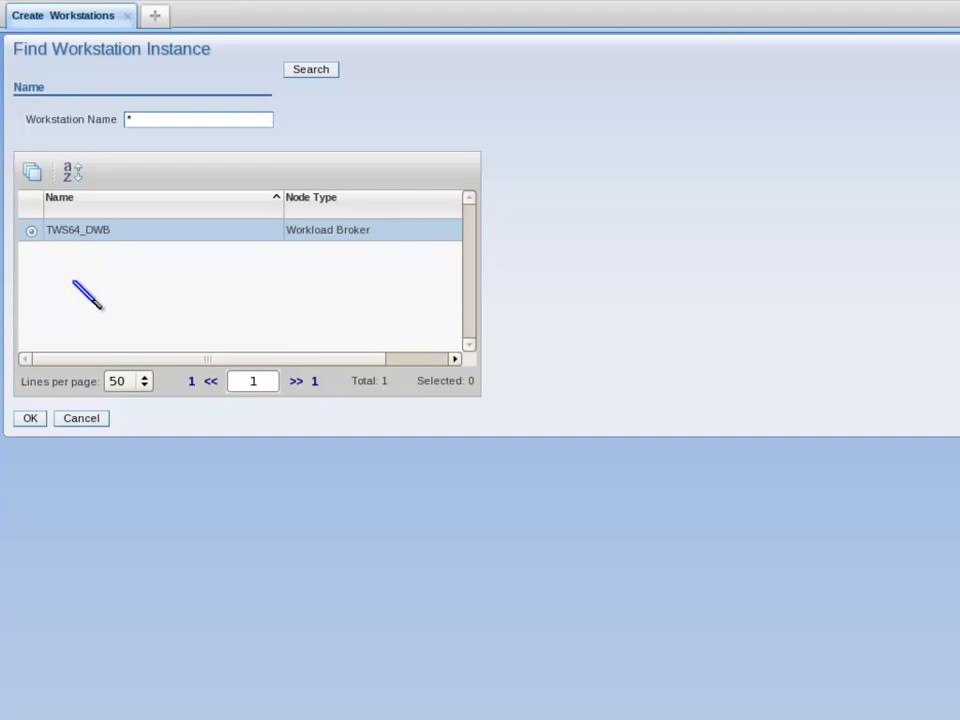
left_click(28, 419)
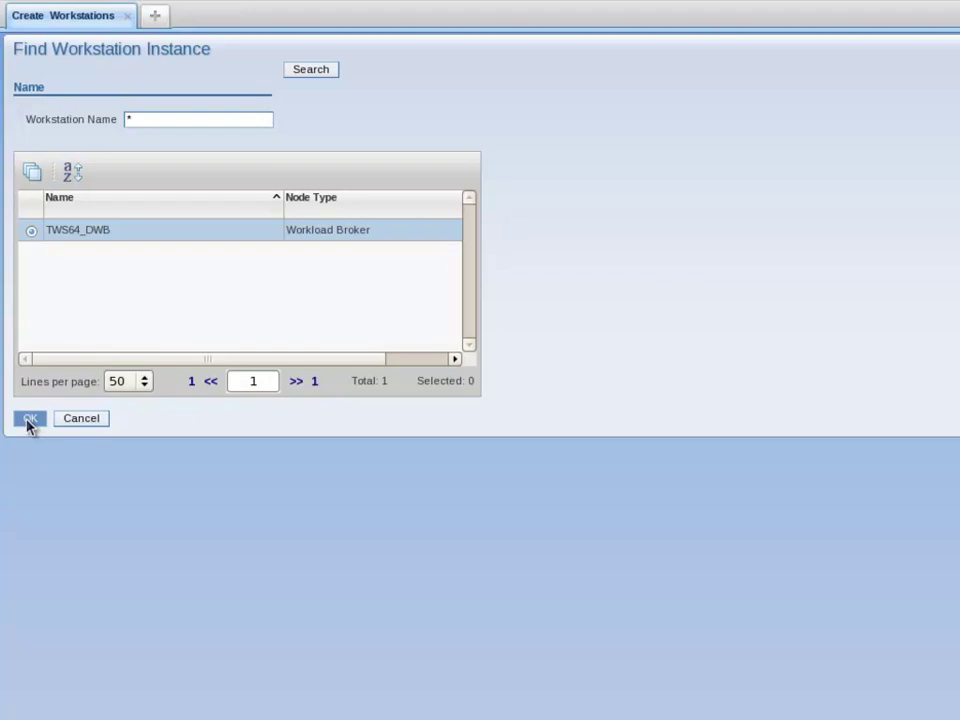
left_click(28, 419)
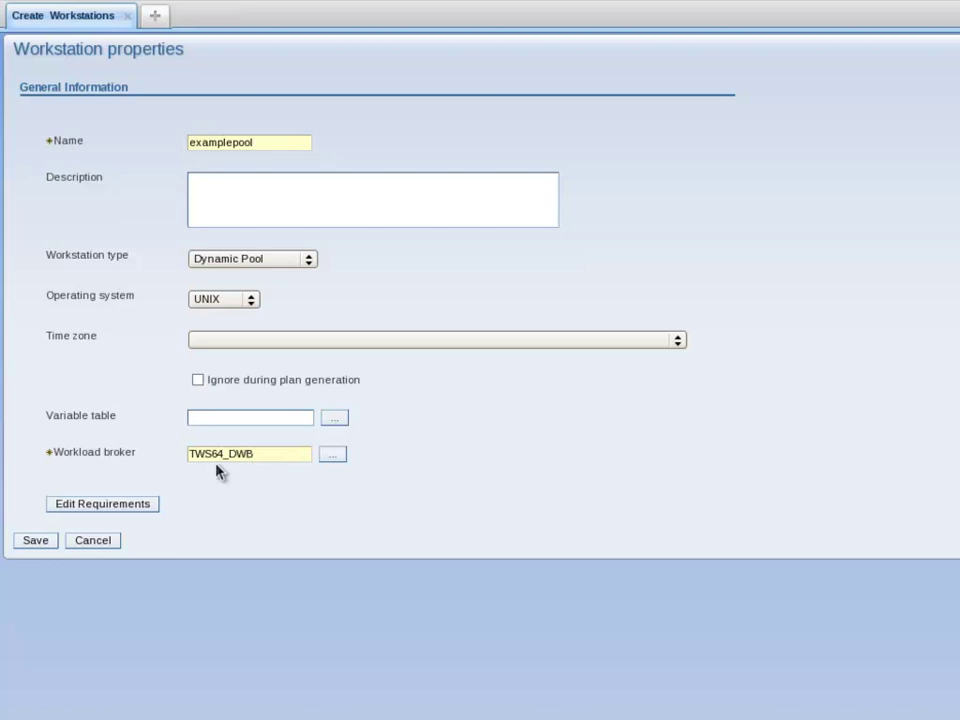
Step: Set pool requirements to Linux, maximum CPU 50%, and CPU Utilization as optimization criterion
left_click(108, 506)
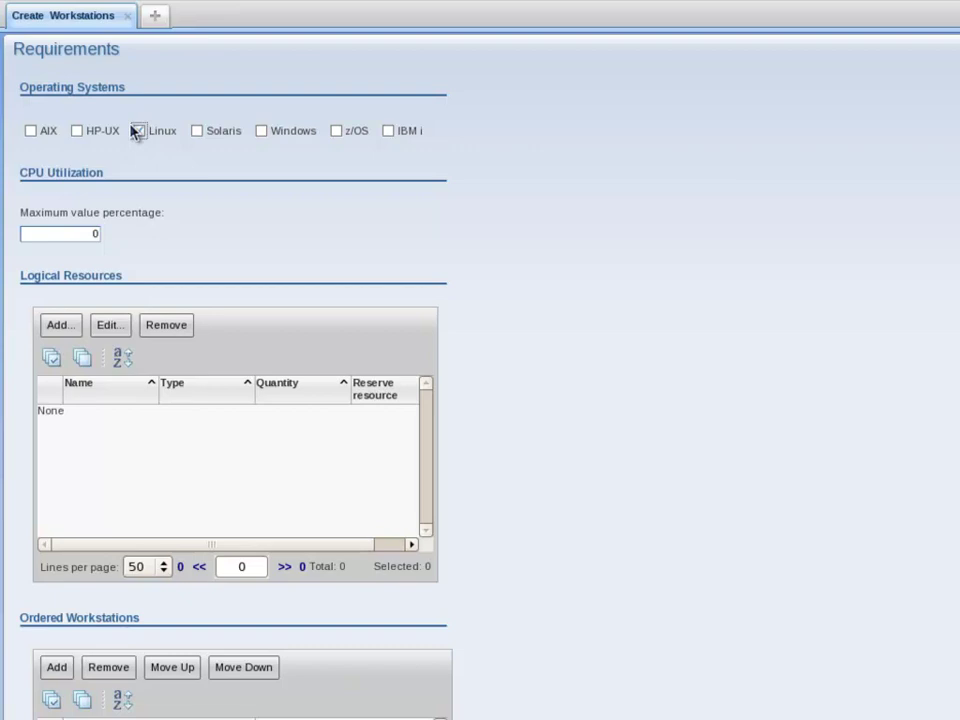
double_click(94, 234)
key("BackSpace")
type("50")
scroll(183, 606, "down", 1)
scroll(185, 604, "down", 7)
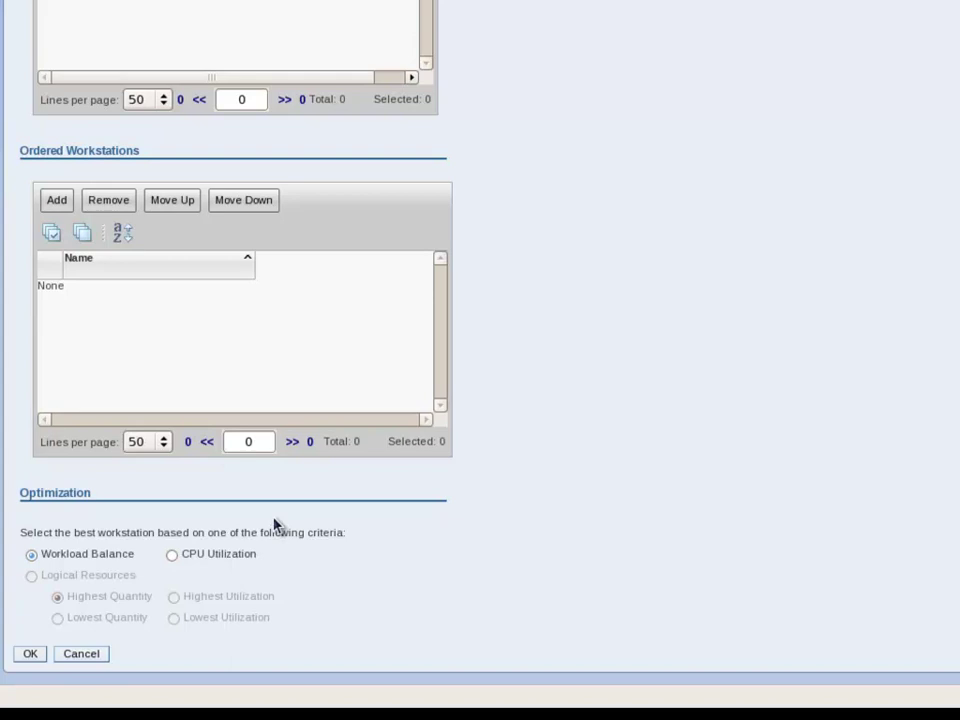
left_click(172, 556)
left_click(32, 655)
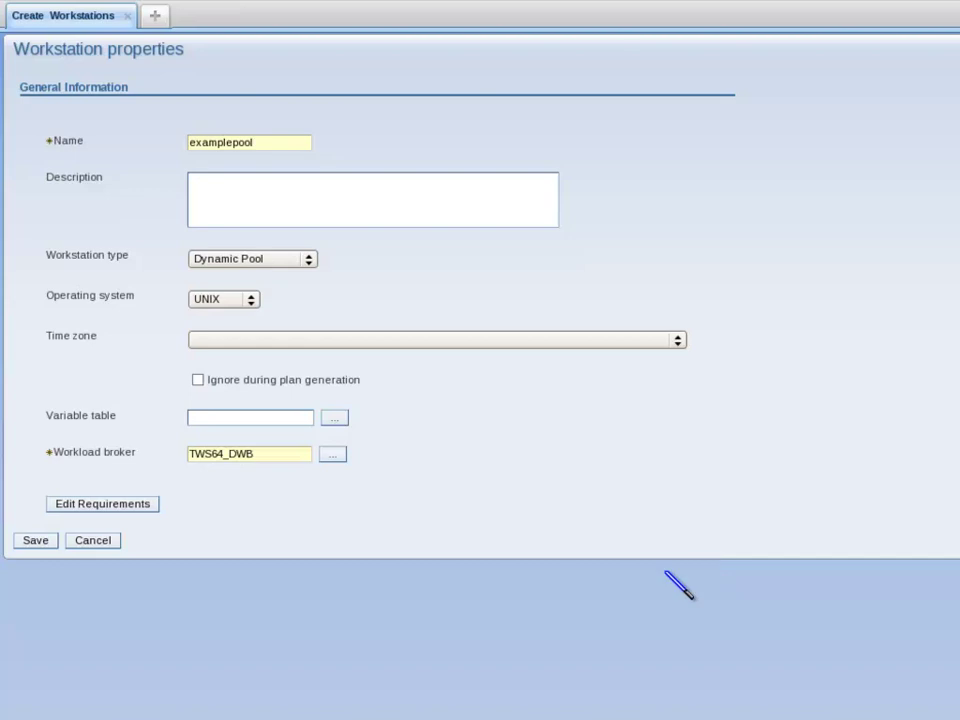
Step: Save the EXAMPLEPOOL Dynamic Pool workstation definition
left_click(36, 541)
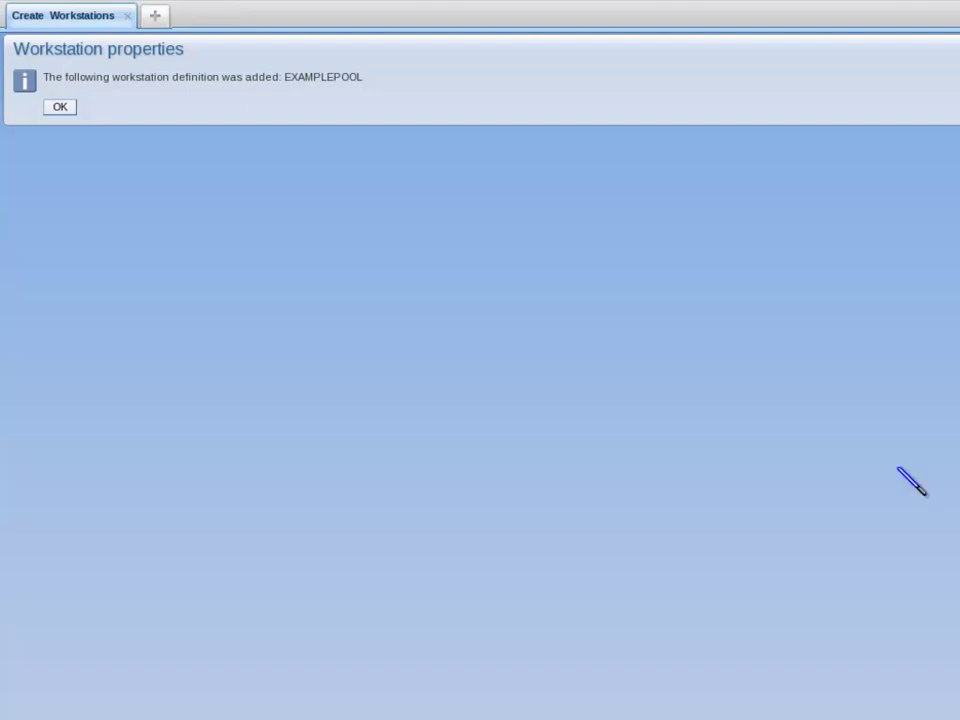
Step: Dismiss the EXAMPLEPOOL-added confirmation to return to Create Workstations
left_click(60, 108)
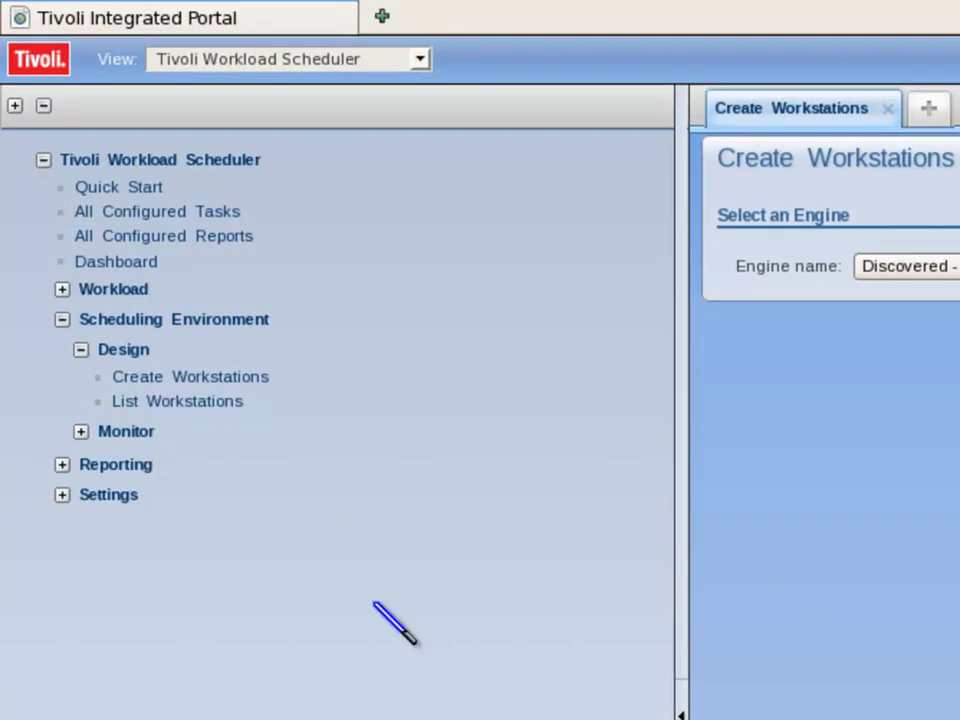
Step: Open Monitor Workstations from the Monitor section of the navigation tree
left_click(81, 433)
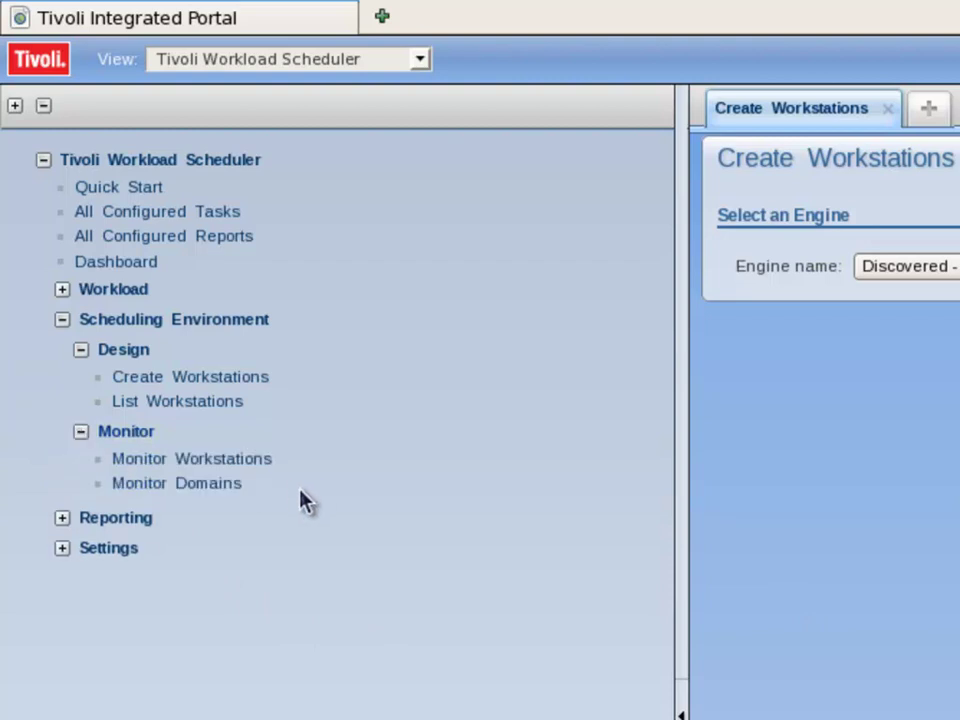
left_click(250, 461)
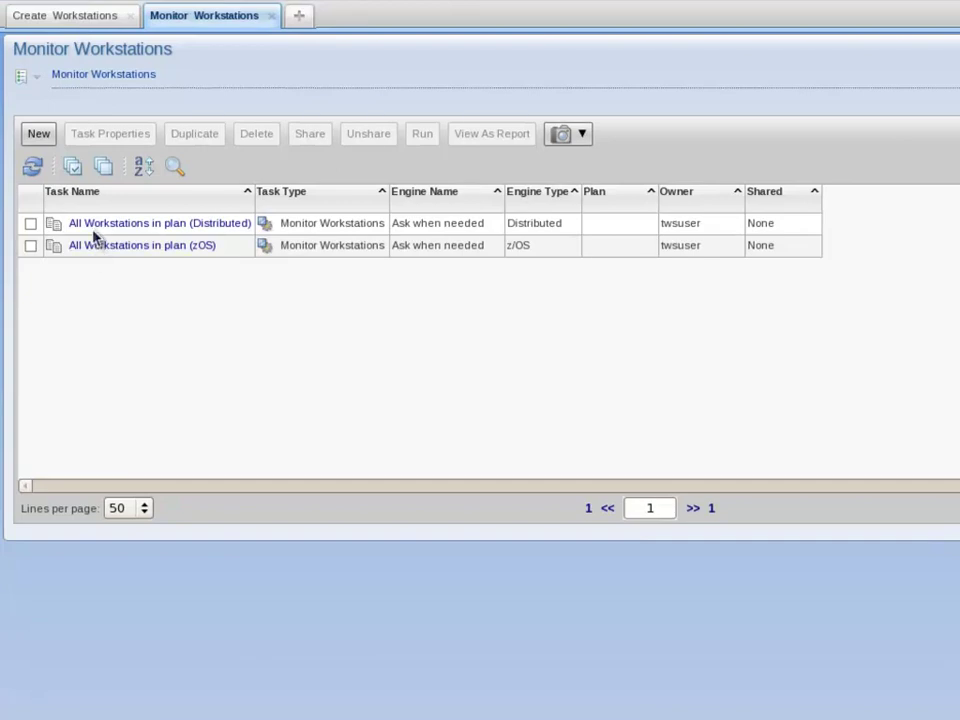
Step: Launch the All Workstations in plan (Distributed) task to reach its Choose Engine page
left_click(93, 226)
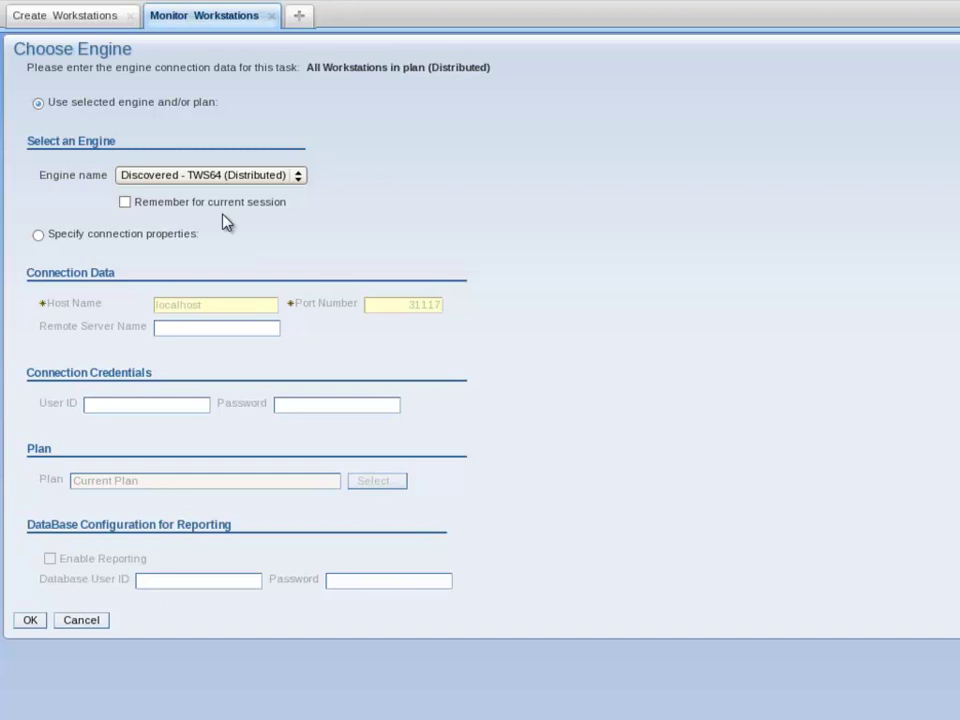
left_click(26, 622)
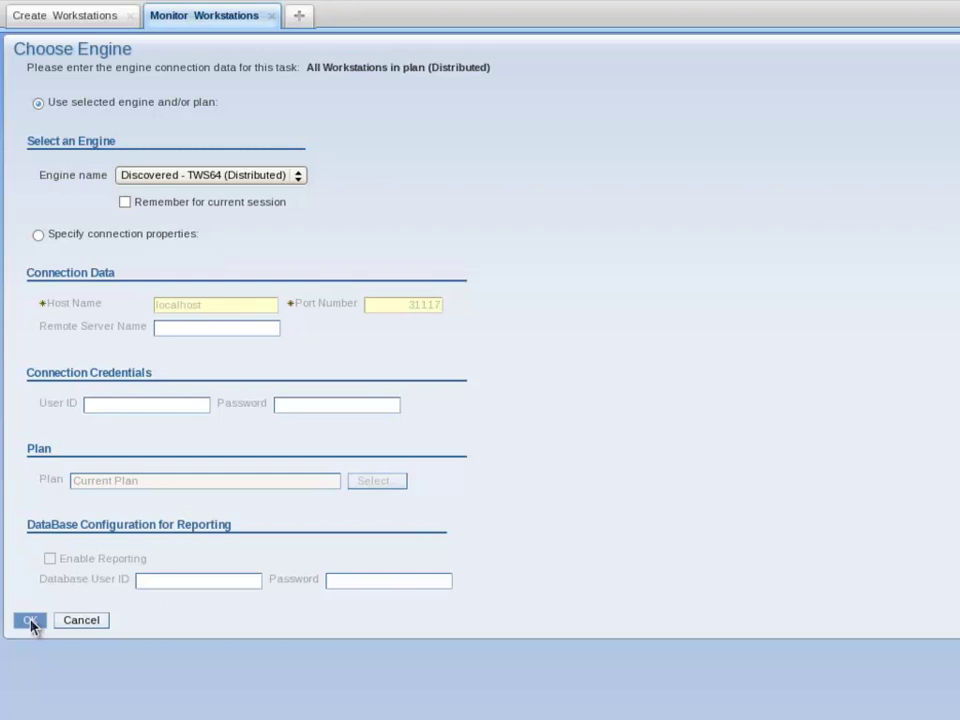
Step: Confirm engine Discovered - TWS64 (Distributed) to list all plan workstations
left_click(30, 622)
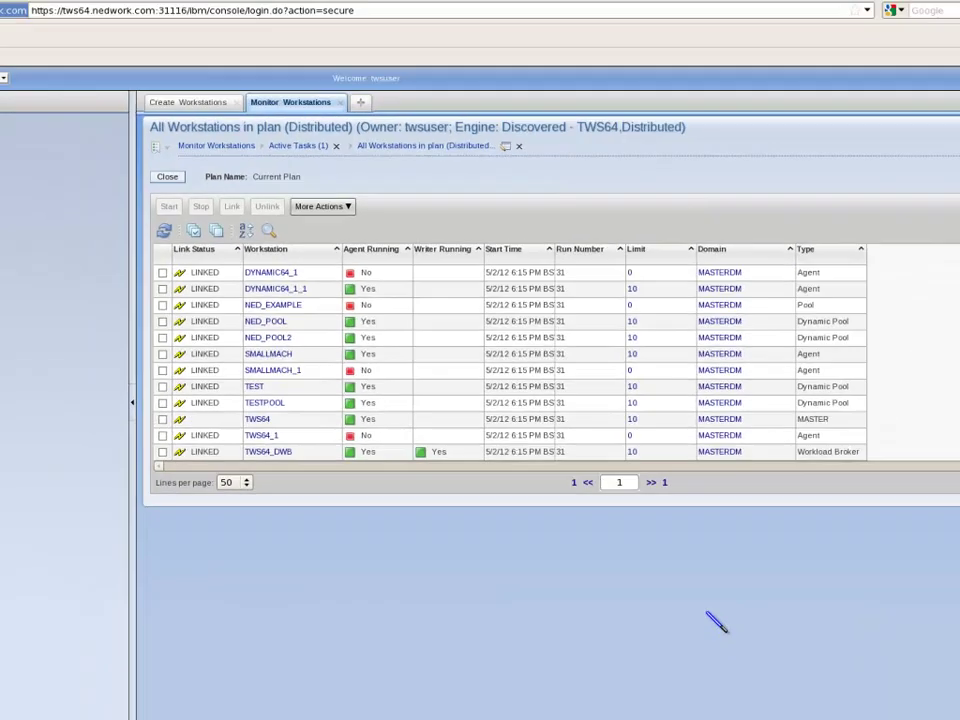
Step: Run JnextPlan -for 0000 in the scheduler user's terminal to add EXAMPLEPOOL to the plan
key("alt+Tab")
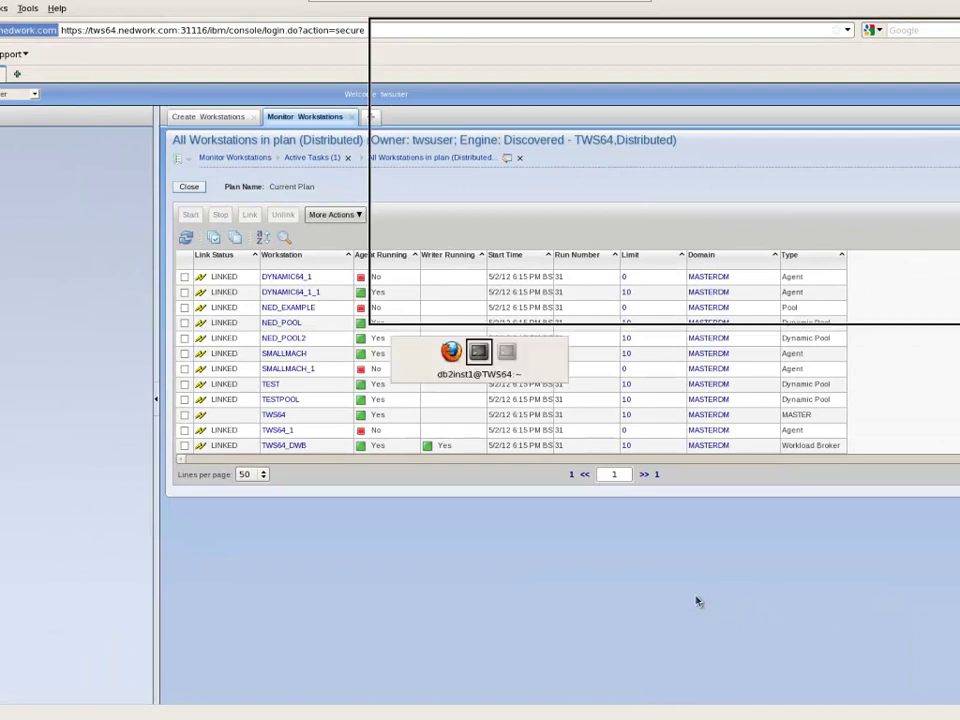
key("alt+Tab")
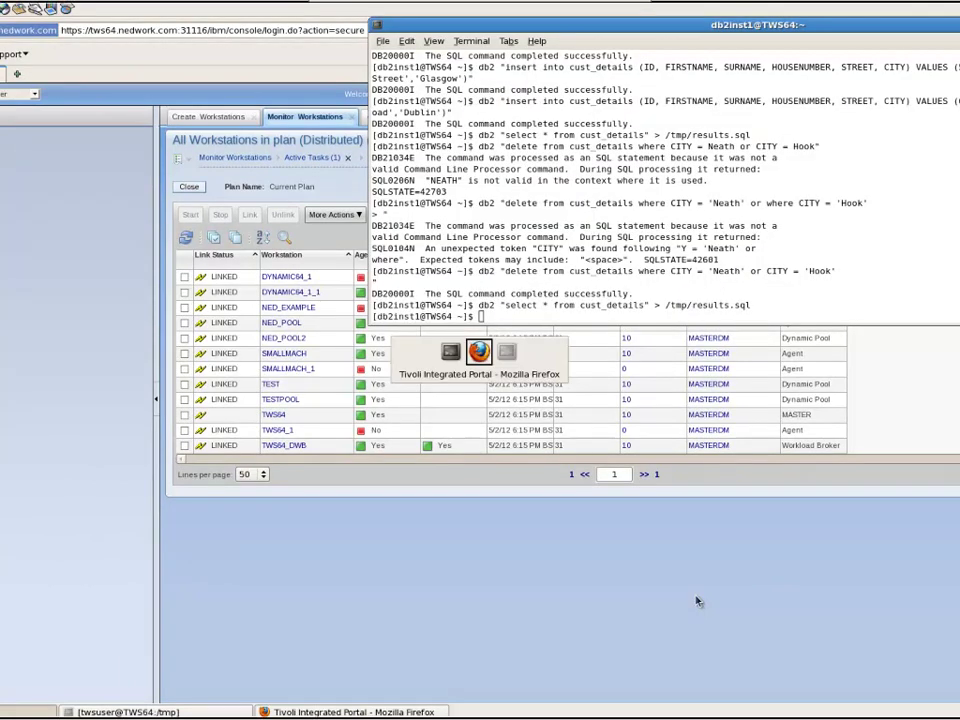
key("alt+Tab")
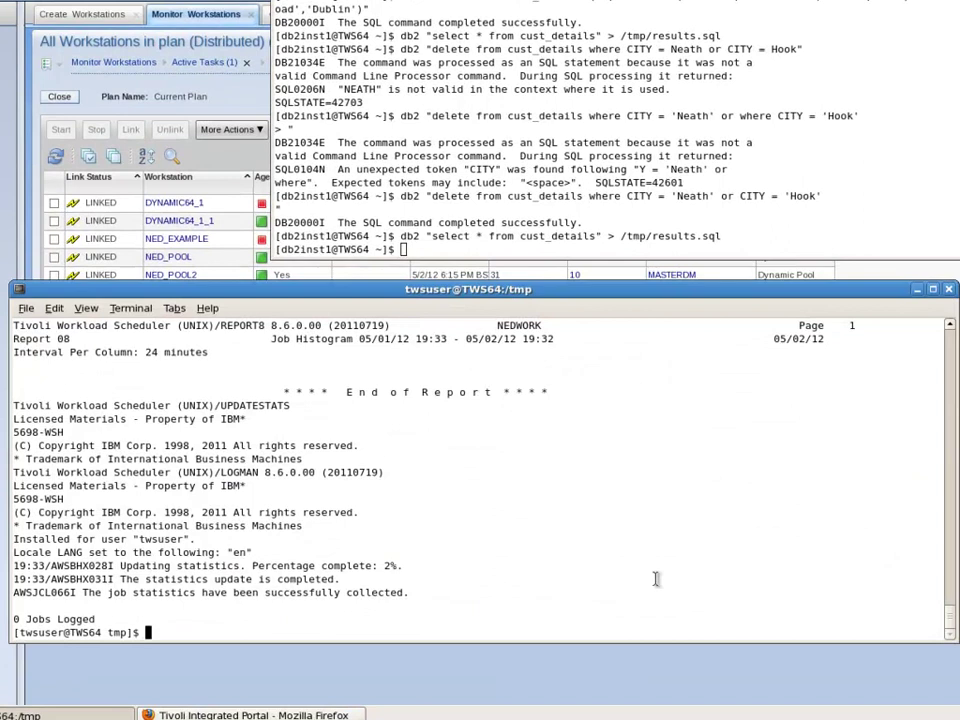
type("JnextPlan -for 000")
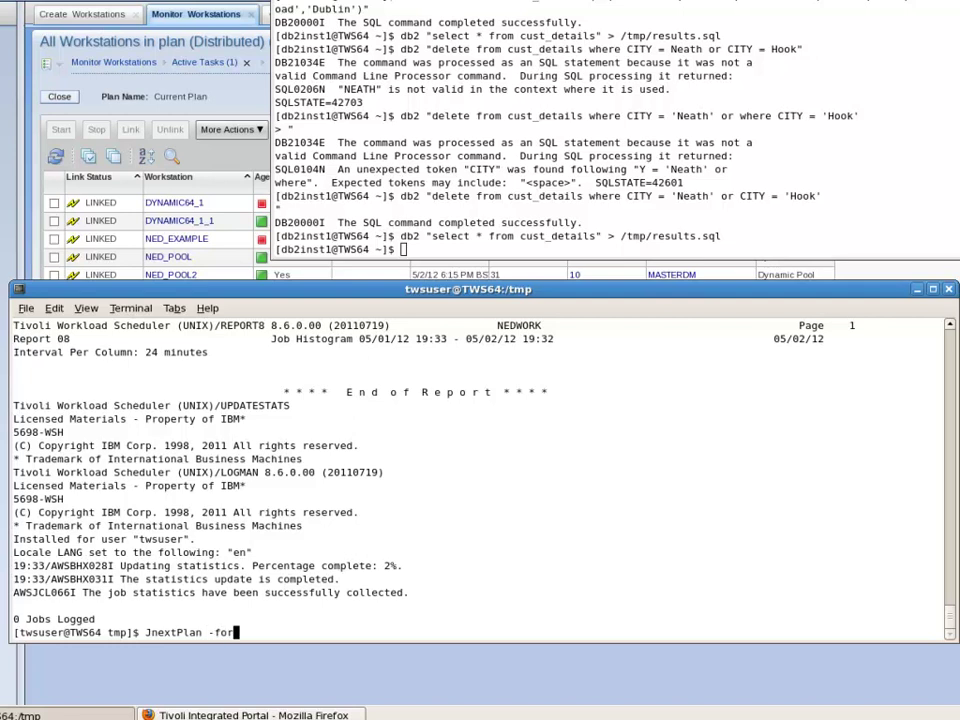
type("0")
key("Return")
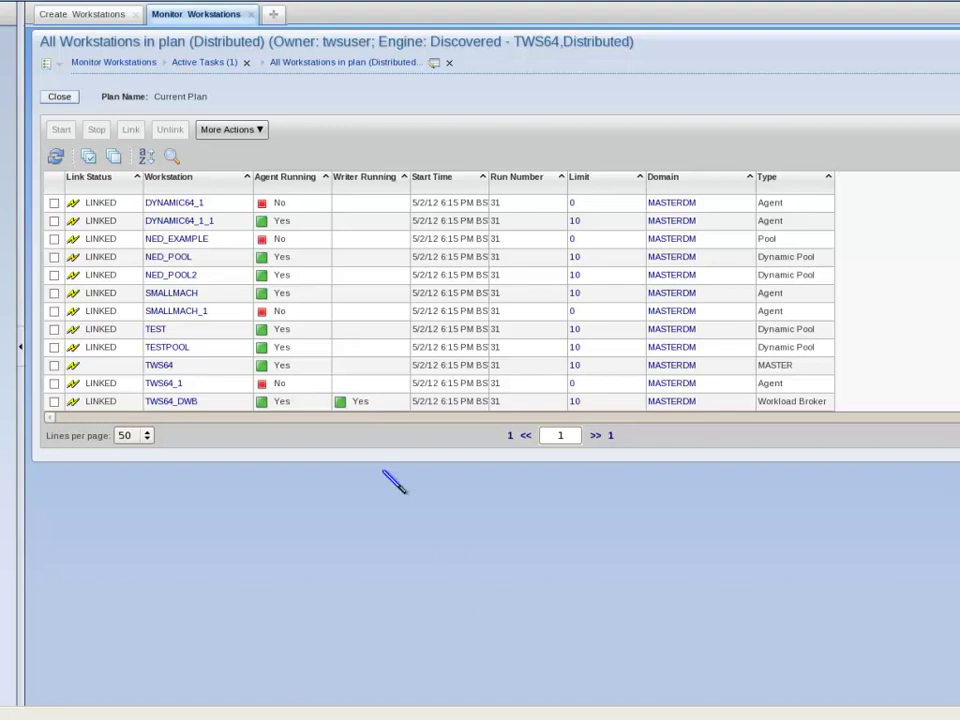
Step: Refresh the plan workstation list so EXAMPLEPOOL shows as a linked Dynamic Pool
left_click(56, 157)
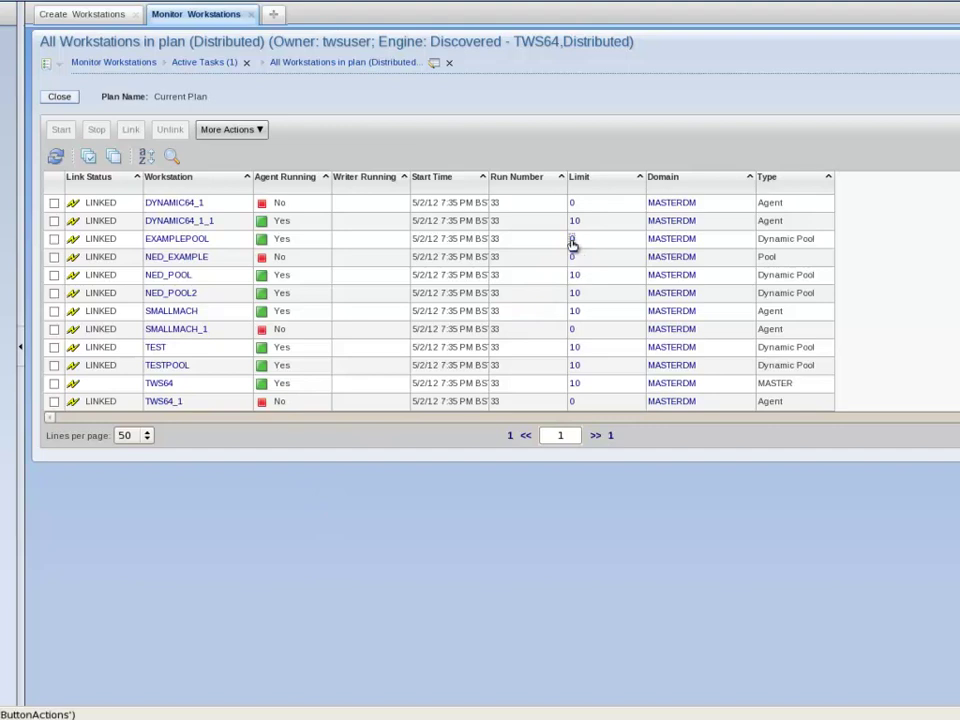
Step: Change EXAMPLEPOOL's workstation limit from 0 to 10
left_click(572, 240)
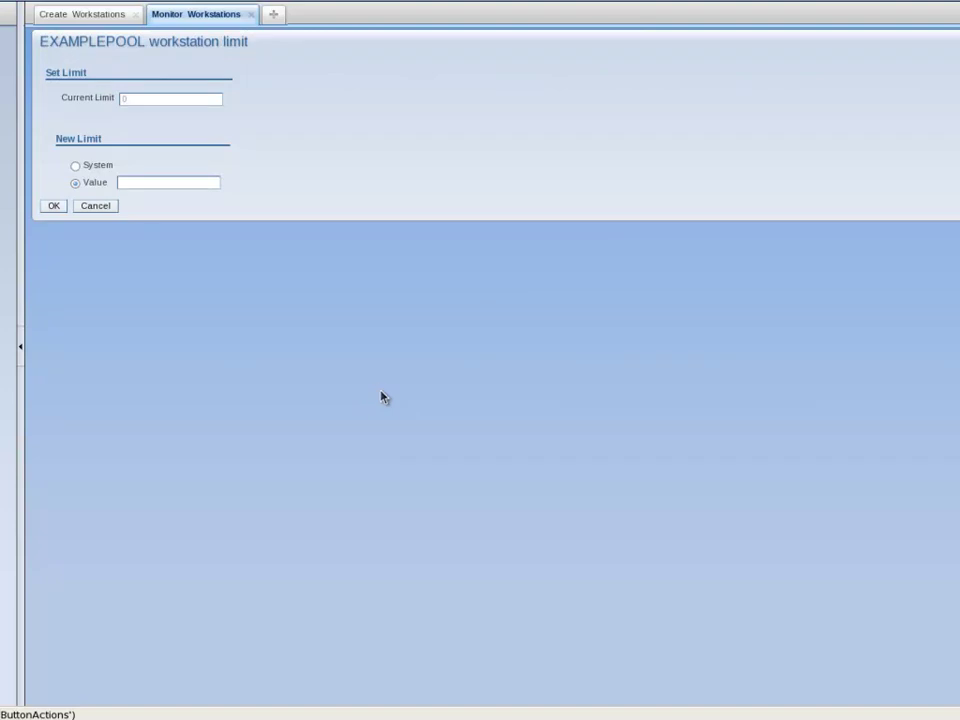
left_click(142, 181)
type("10")
left_click(54, 206)
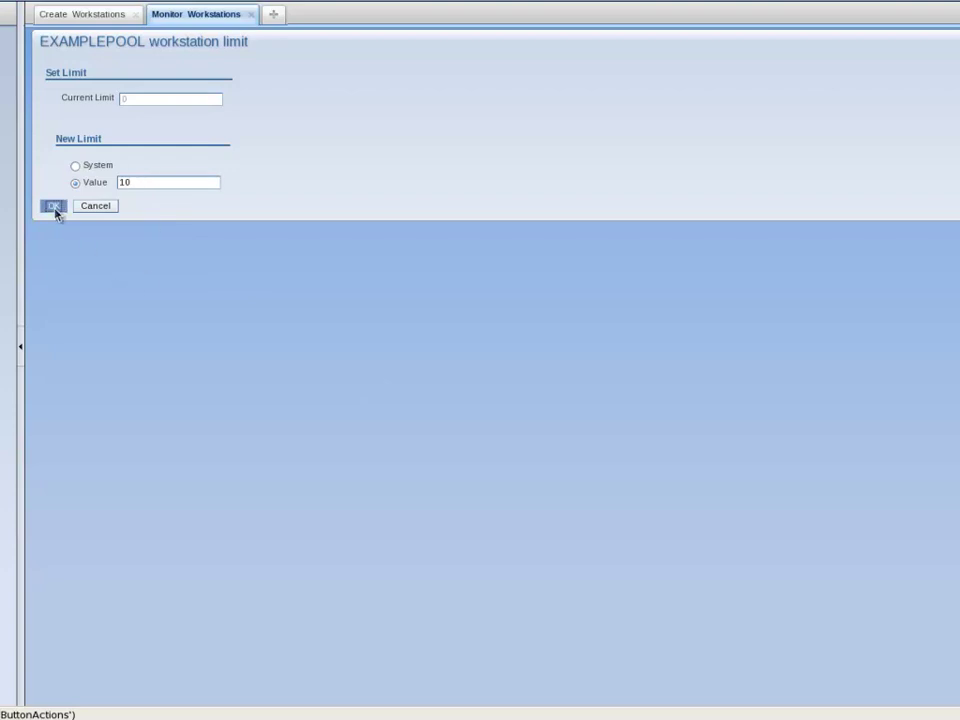